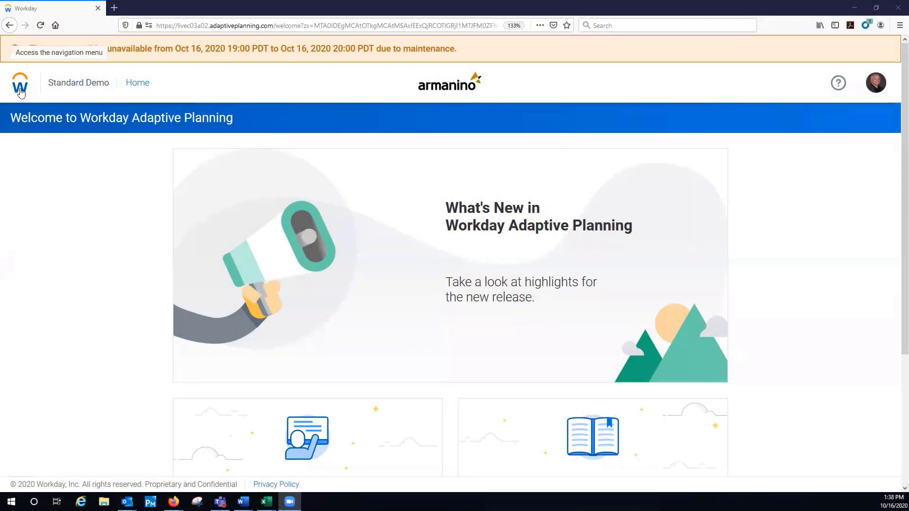
Open the Workday navigation menu and bring up the Reports list
click(21, 92)
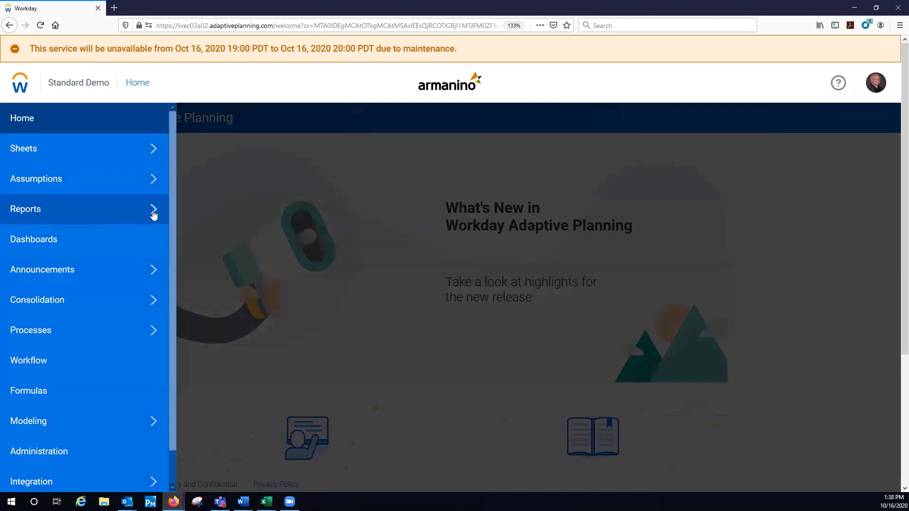
click(154, 214)
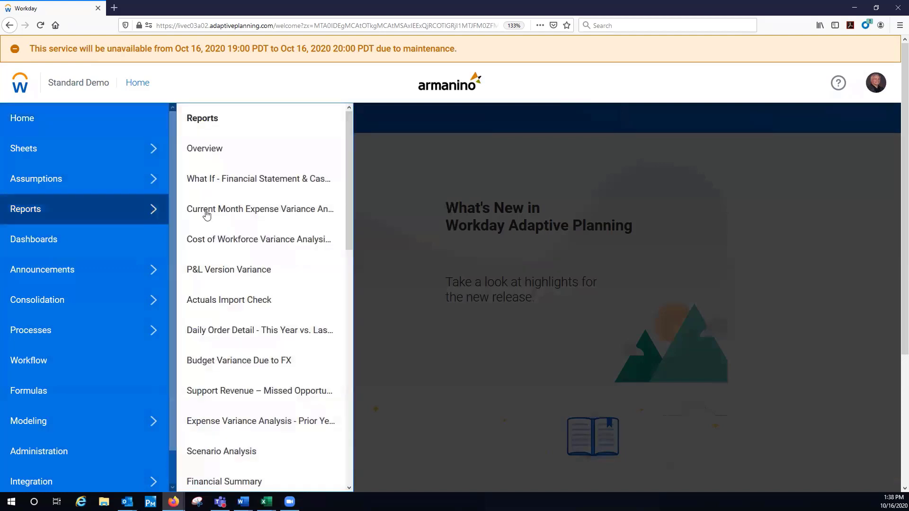
Open the Reports overview, expand and browse the Shared Reports folder, then collapse it again
click(220, 154)
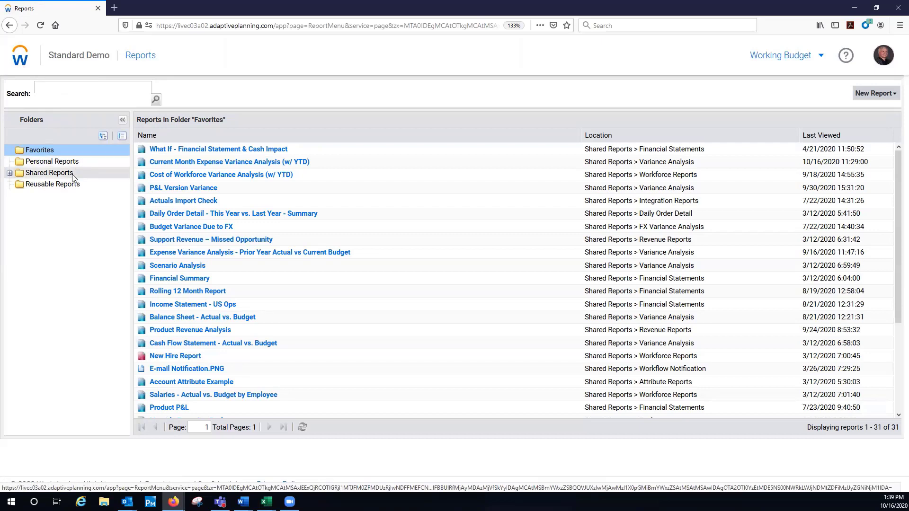
right_click(65, 177)
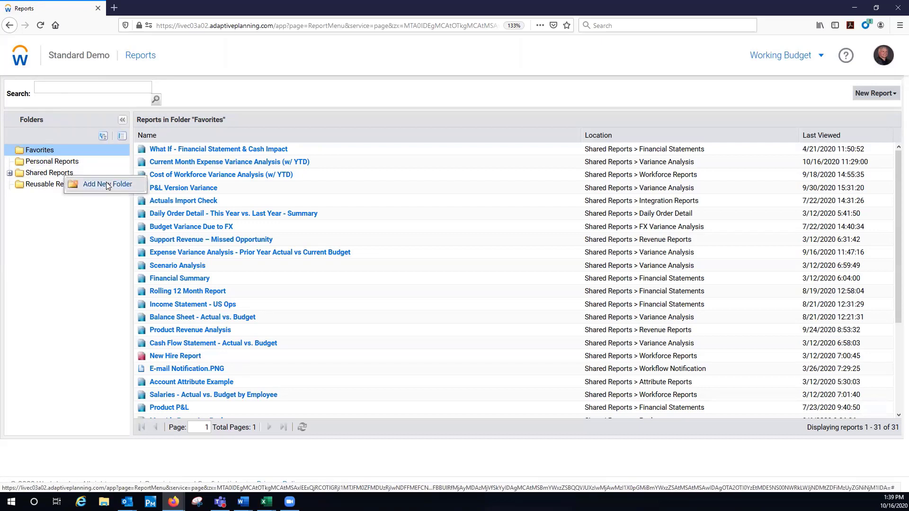
click(10, 174)
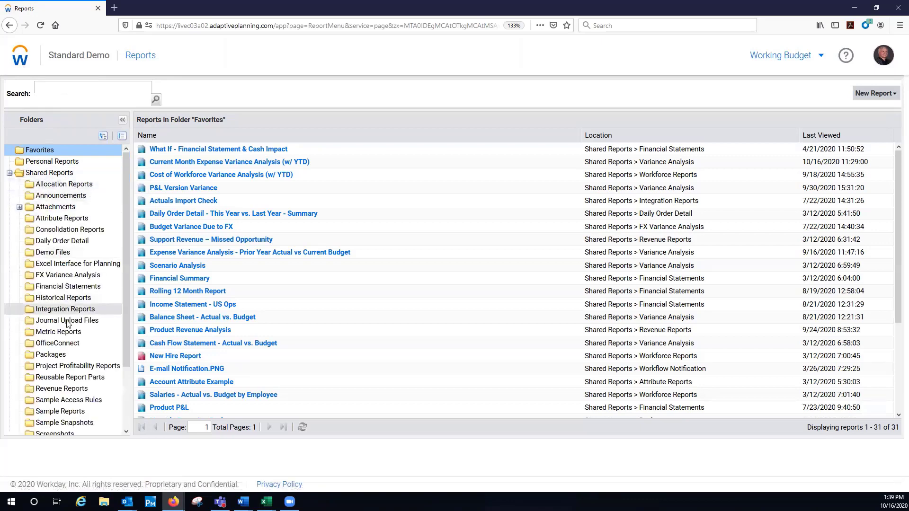
scroll(70, 326, down, 3)
scroll(69, 330, up, 3)
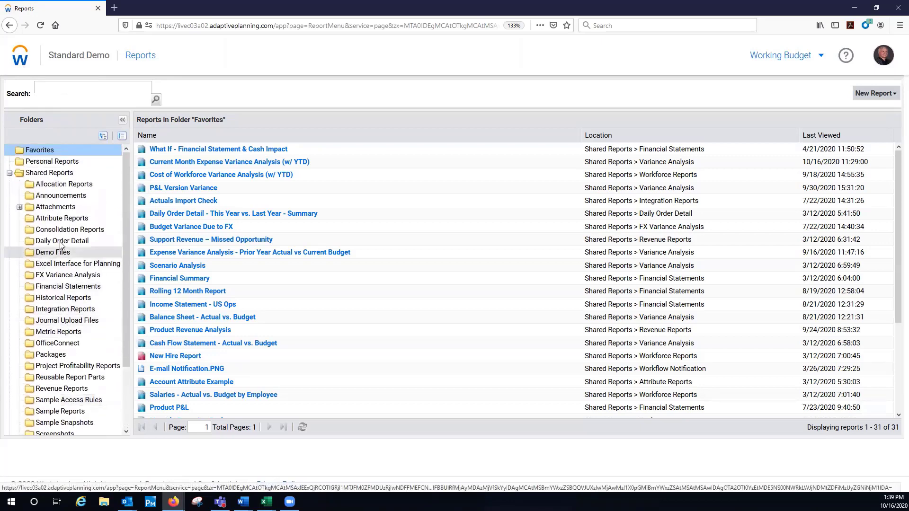
click(10, 174)
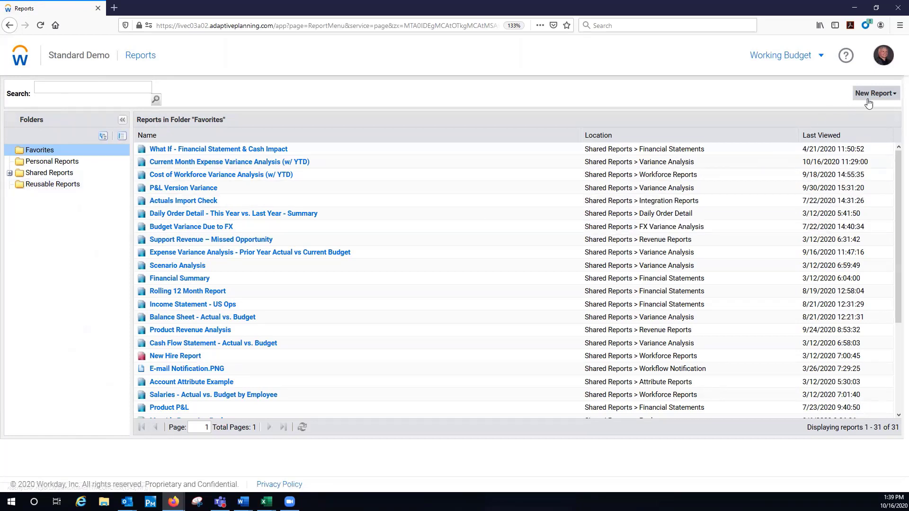
Choose Matrix from the New Report list to start a blank matrix report
click(891, 97)
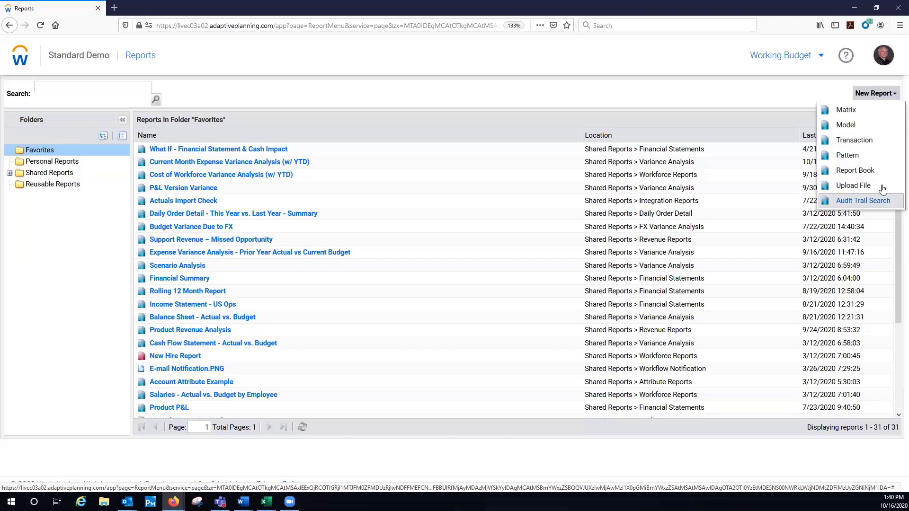
click(847, 111)
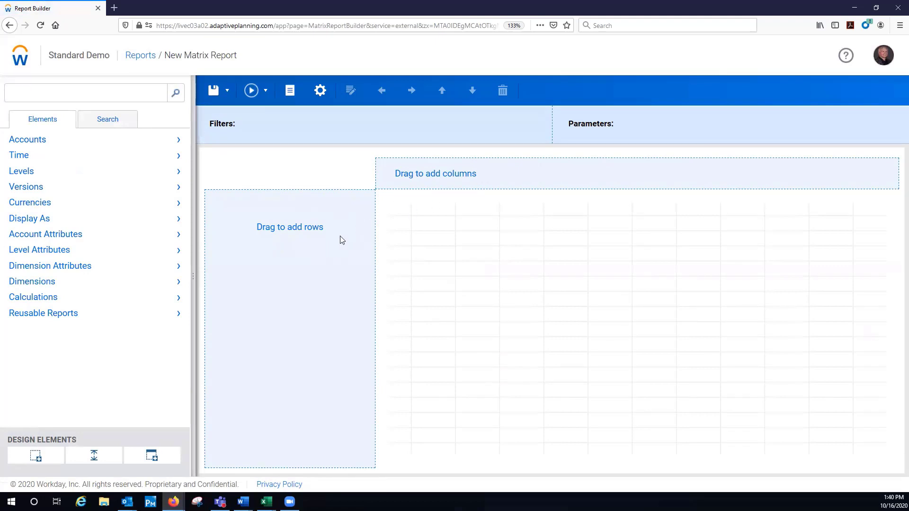
Place 6000 Operating Expenses from GL Accounts > 6000 Expenses and 7000 Allocations into the report rows
click(47, 144)
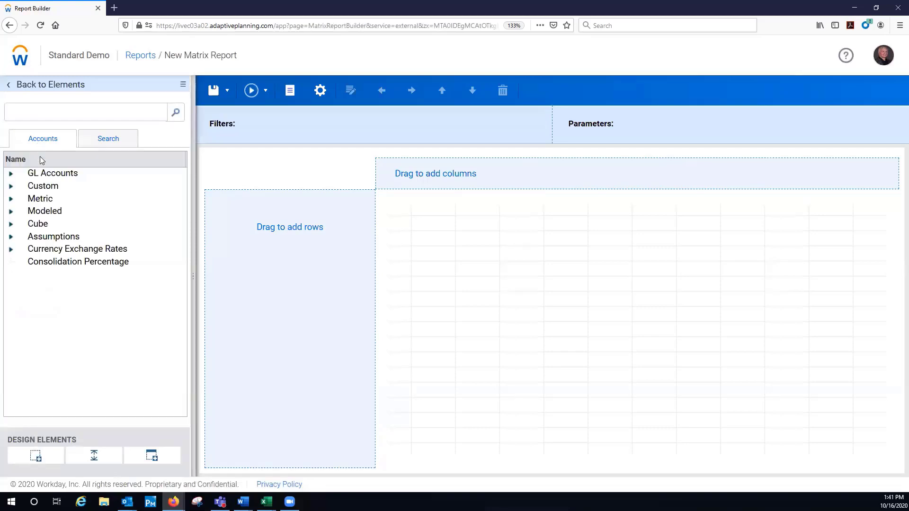
click(11, 174)
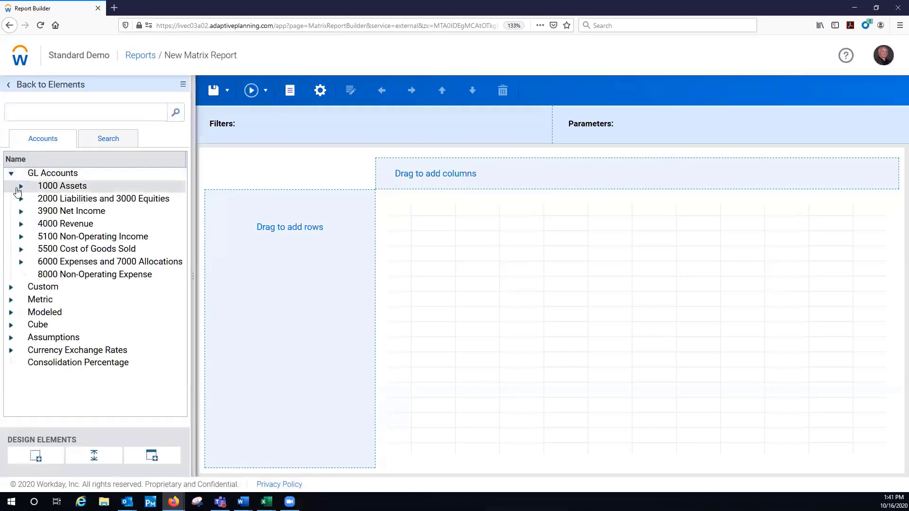
click(21, 263)
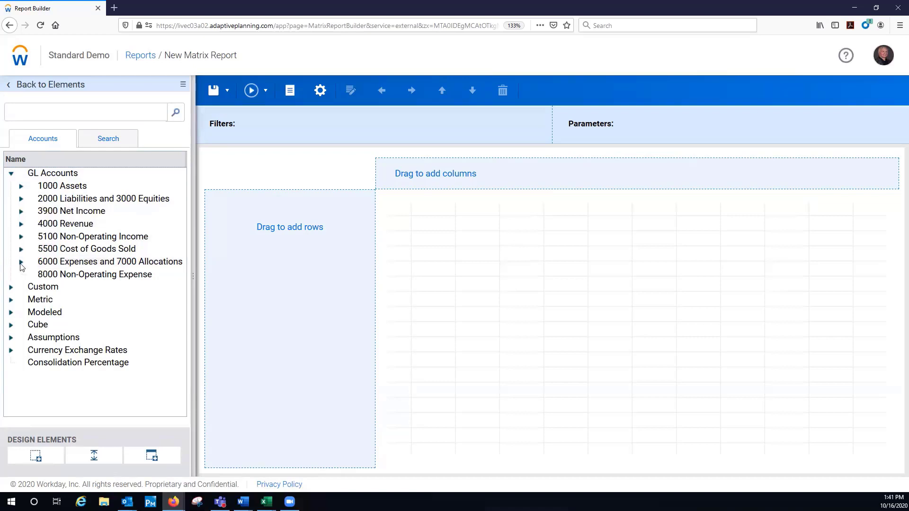
click(31, 274)
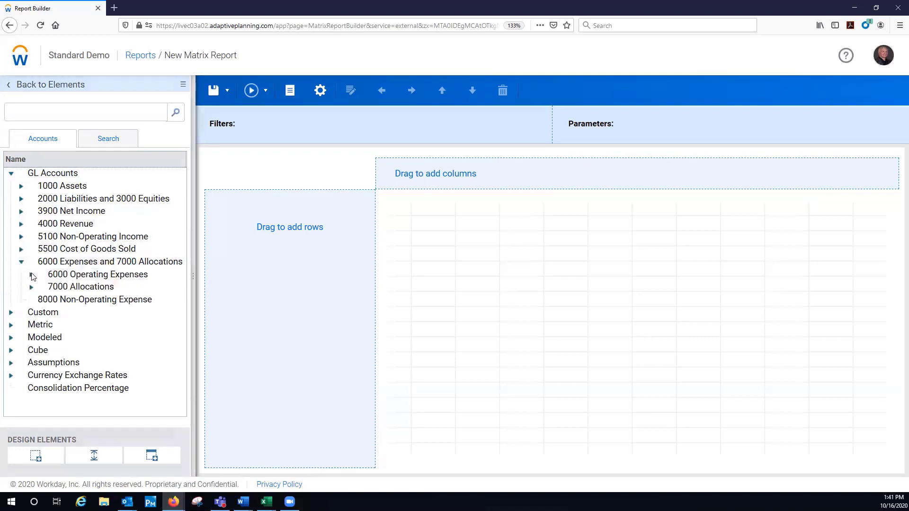
drag(78, 277, 233, 213)
click(62, 88)
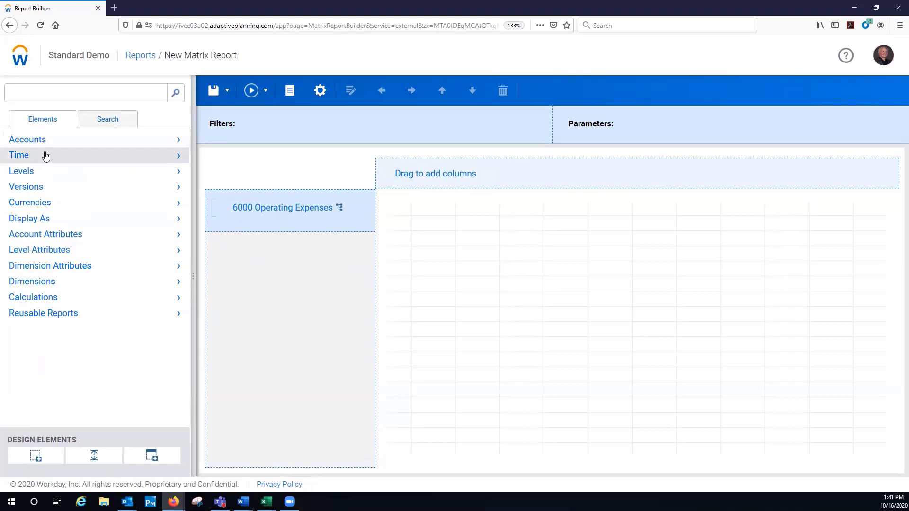
Add FY 2020 to the report columns with Total Company above it
click(45, 155)
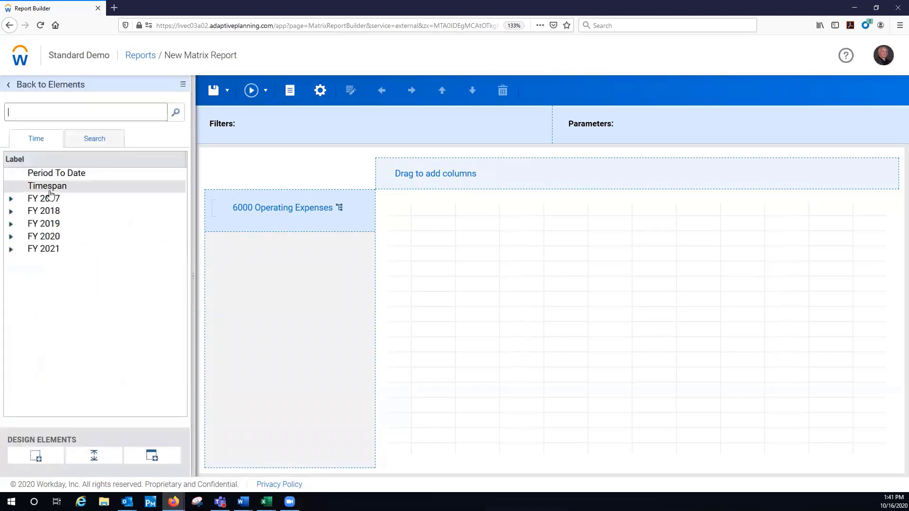
drag(53, 236, 405, 185)
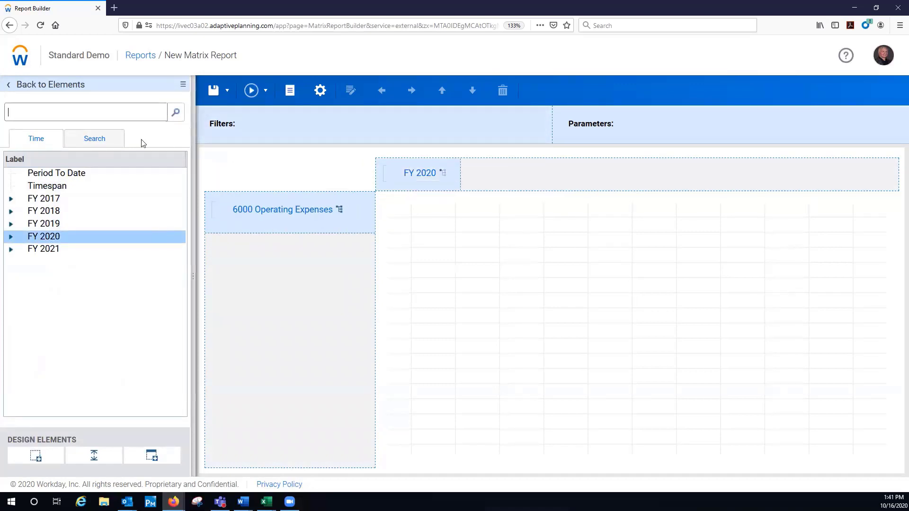
click(60, 85)
click(34, 171)
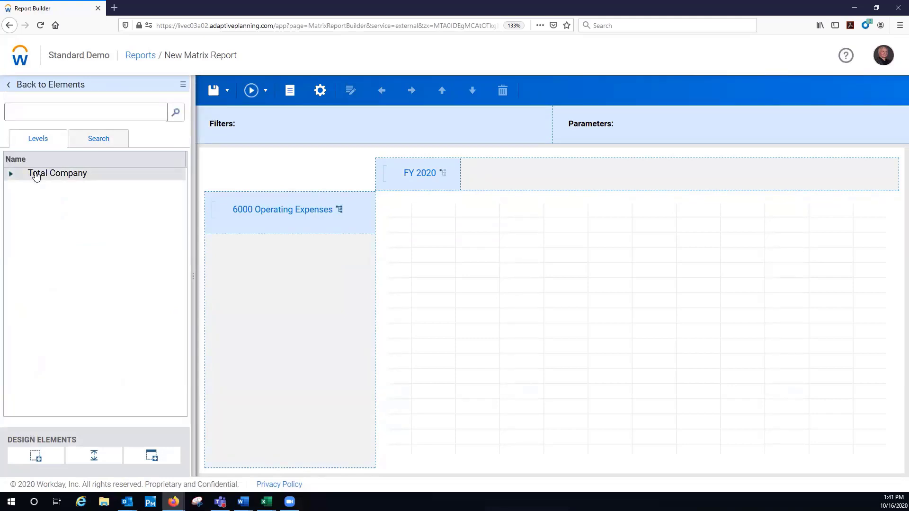
drag(31, 172, 440, 160)
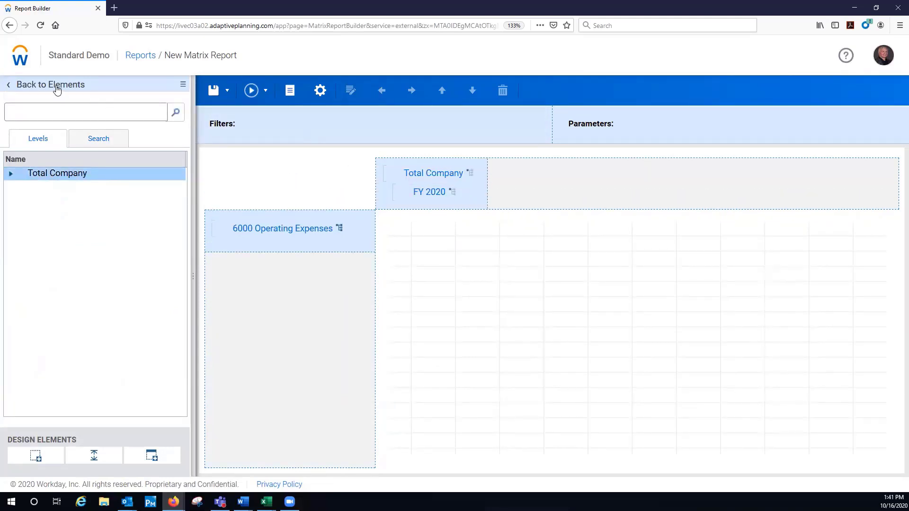
click(58, 87)
Add the Actuals and Working Budget versions side by side under FY 2020
click(35, 186)
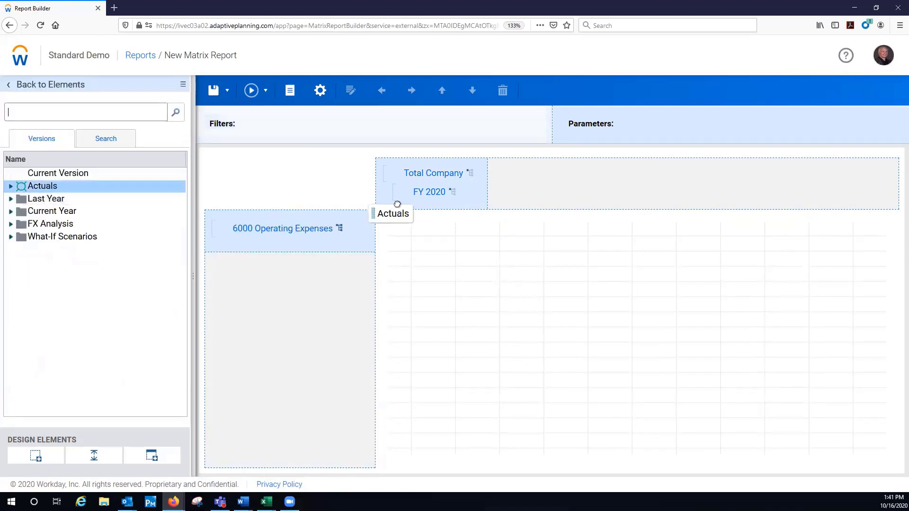
drag(397, 204, 416, 220)
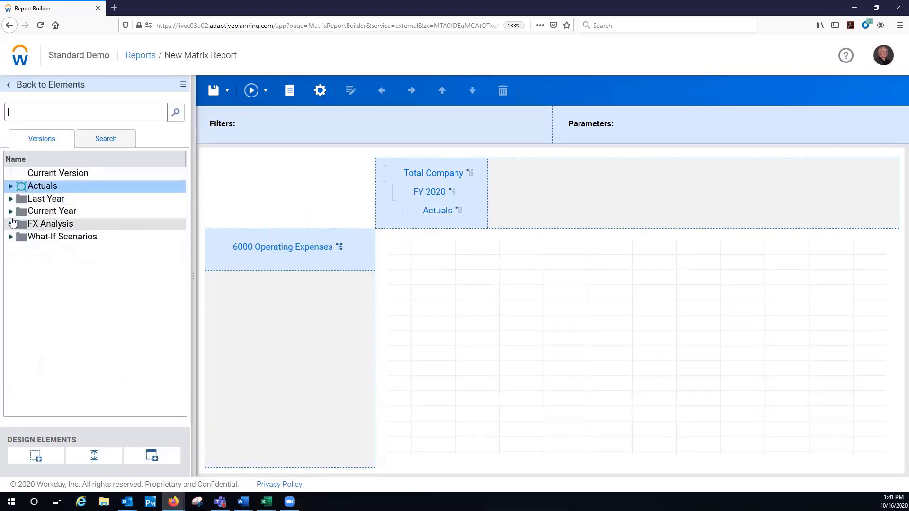
click(10, 211)
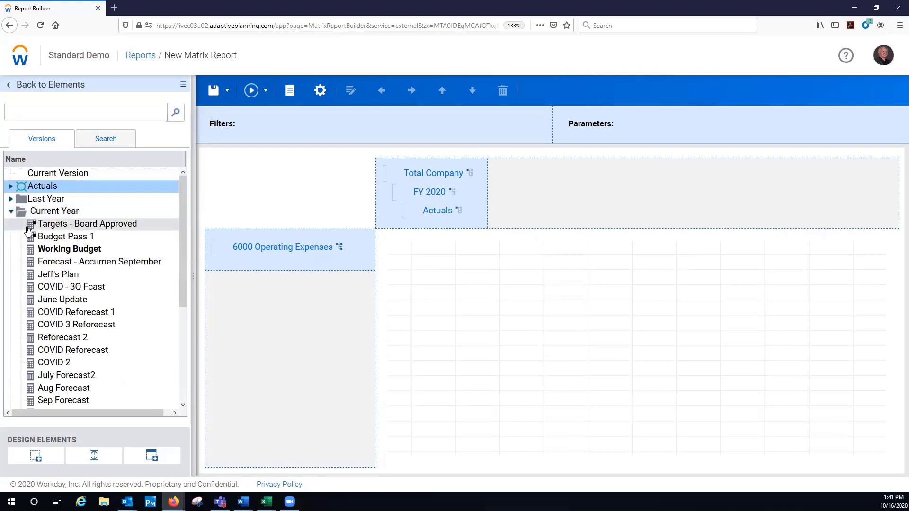
drag(71, 248, 471, 214)
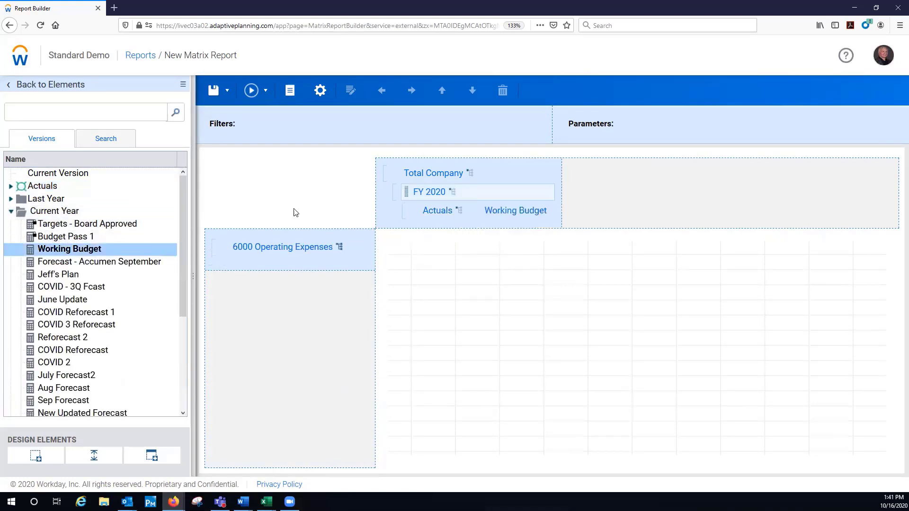
click(66, 85)
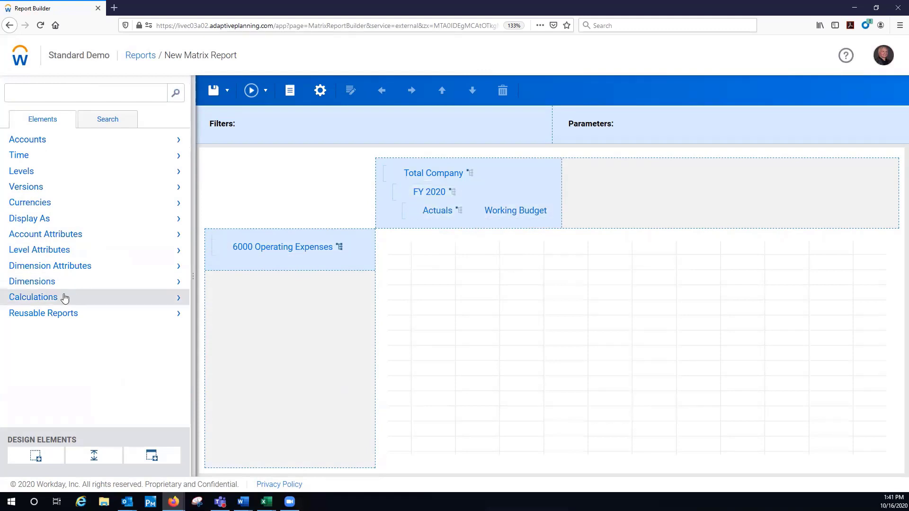
Add a Difference calculation column after Working Budget and bring up its settings
click(41, 298)
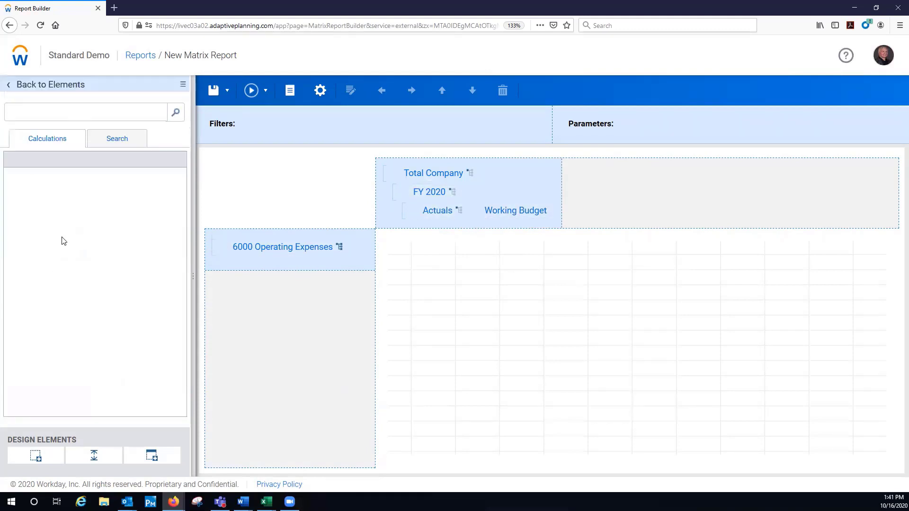
drag(72, 190, 576, 211)
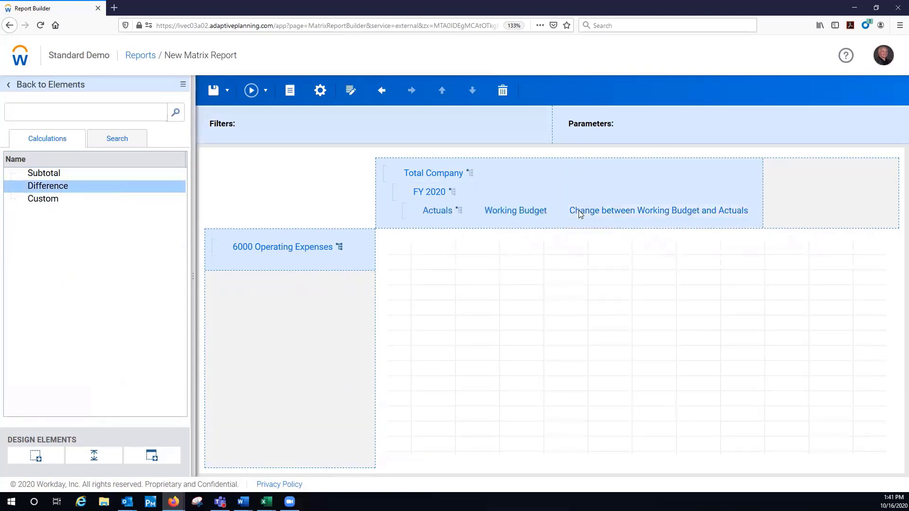
right_click(581, 214)
click(593, 221)
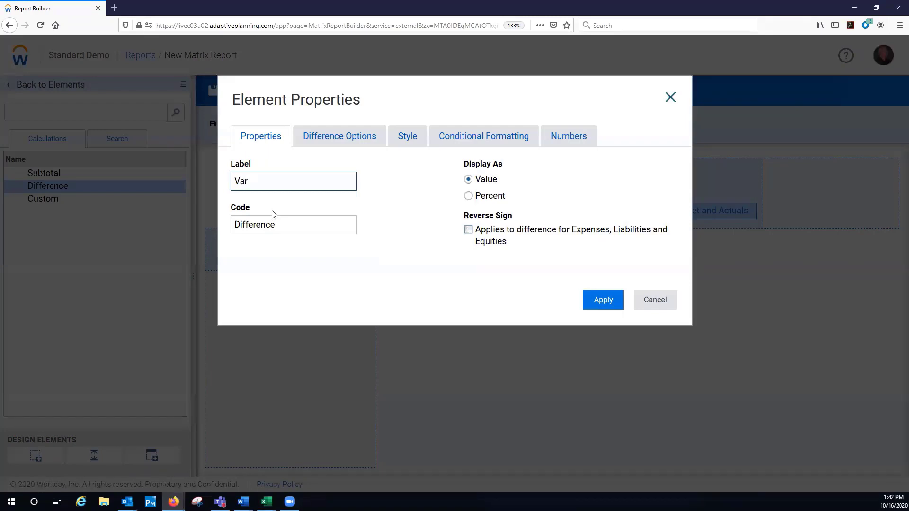
click(362, 137)
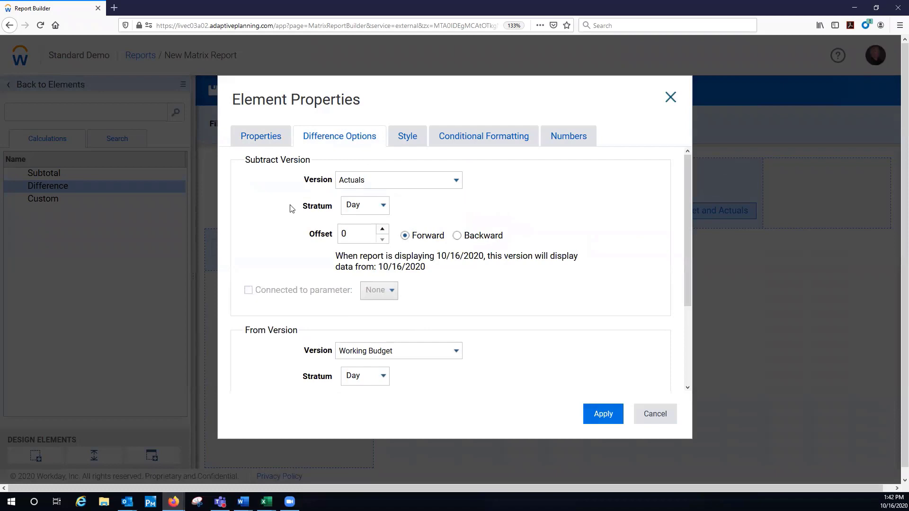
Set the difference to subtract Working Budget from Actuals
click(456, 180)
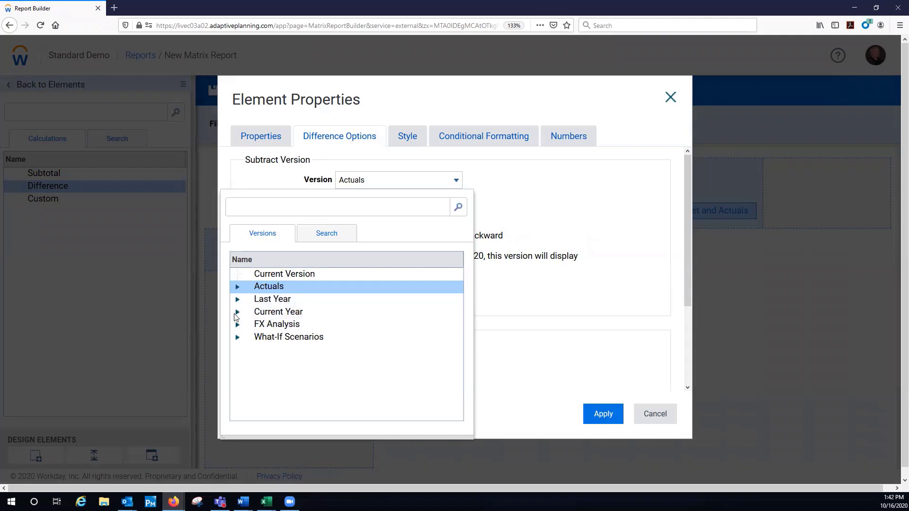
click(237, 312)
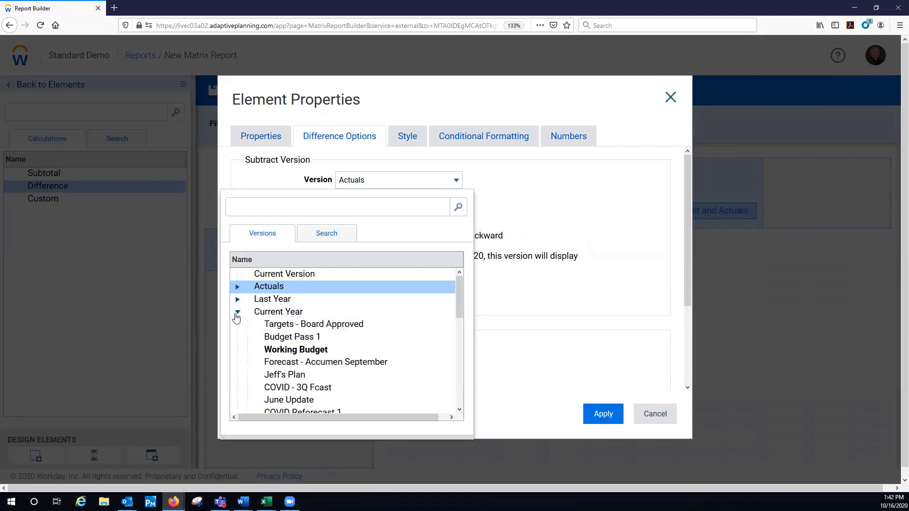
click(290, 349)
click(456, 353)
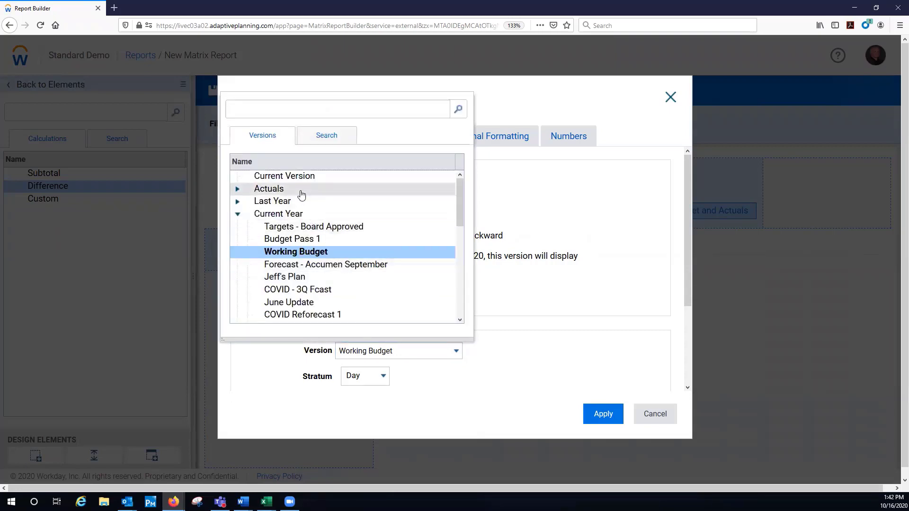
click(301, 192)
Apply the Var column, run the report, and review the 6100, 6200 and 6300 account breakdowns
click(602, 415)
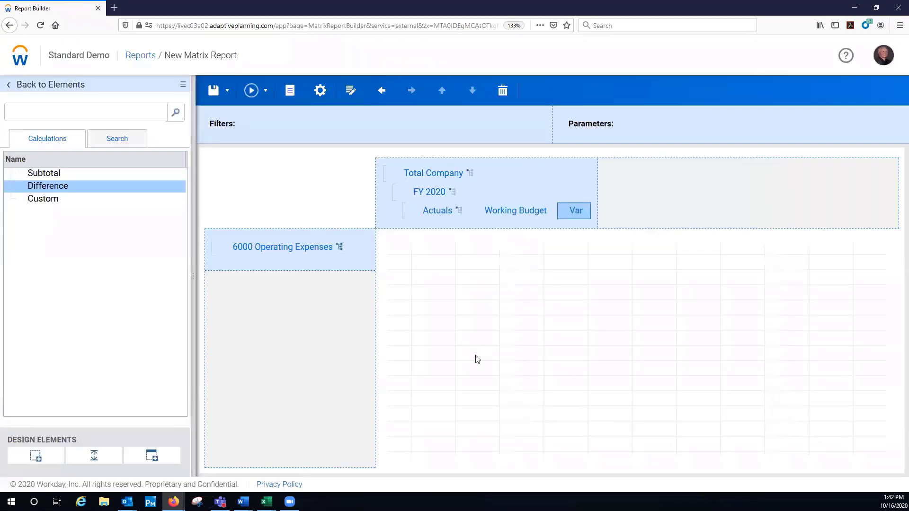
click(252, 91)
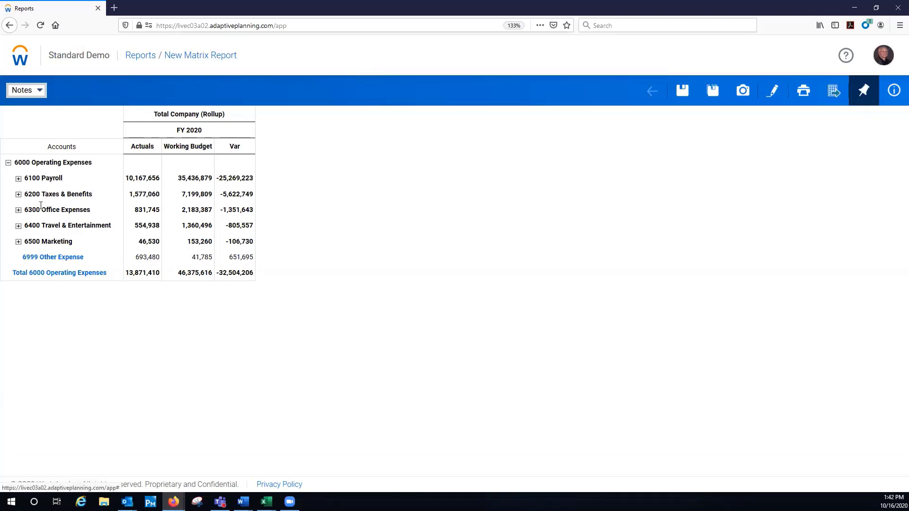
click(19, 179)
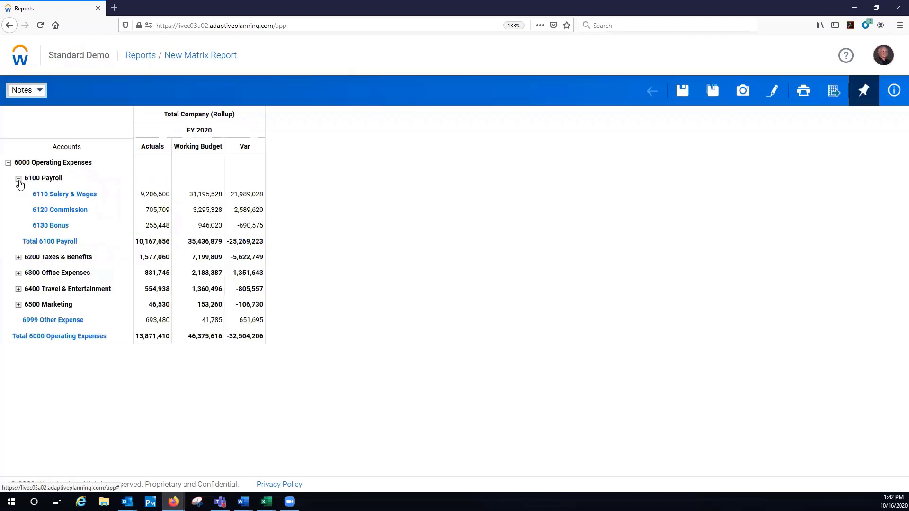
click(18, 257)
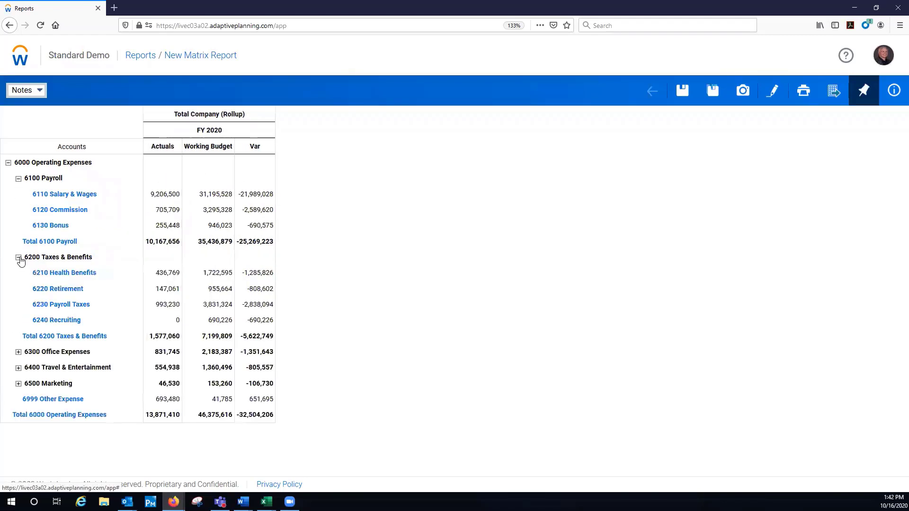
click(18, 352)
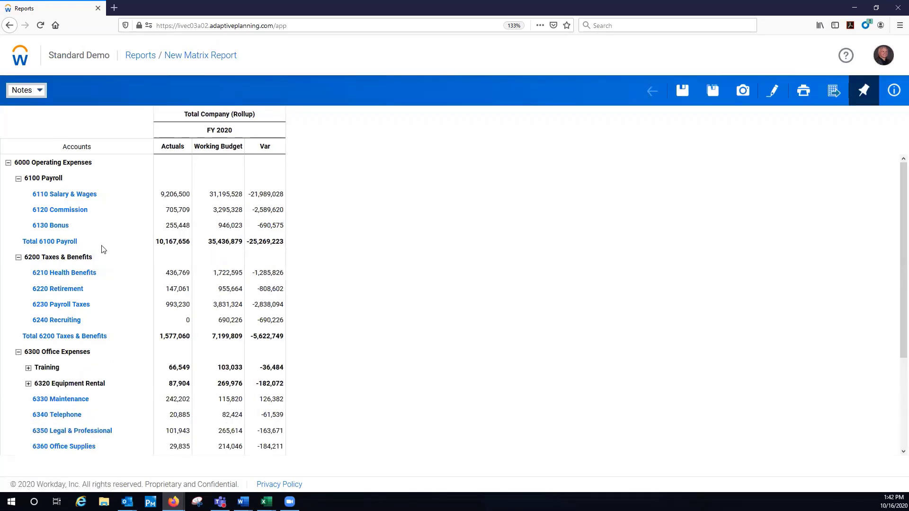
click(18, 257)
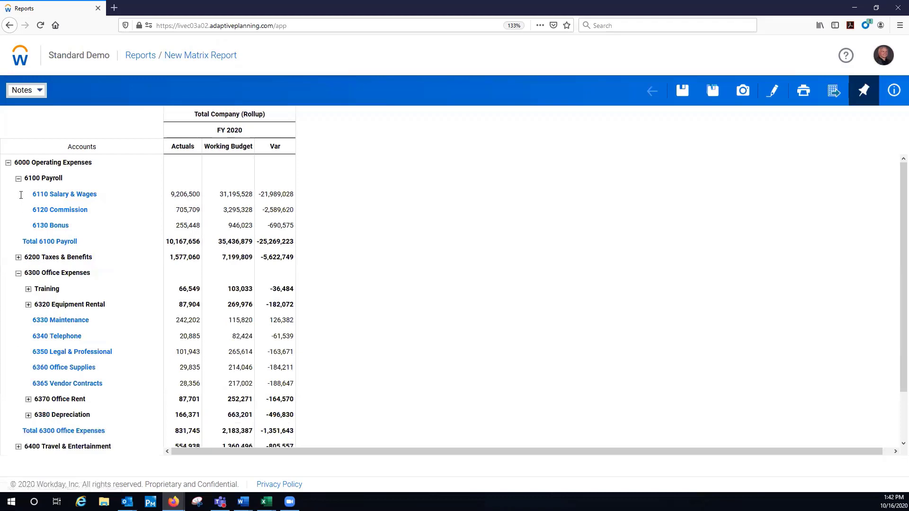
click(18, 181)
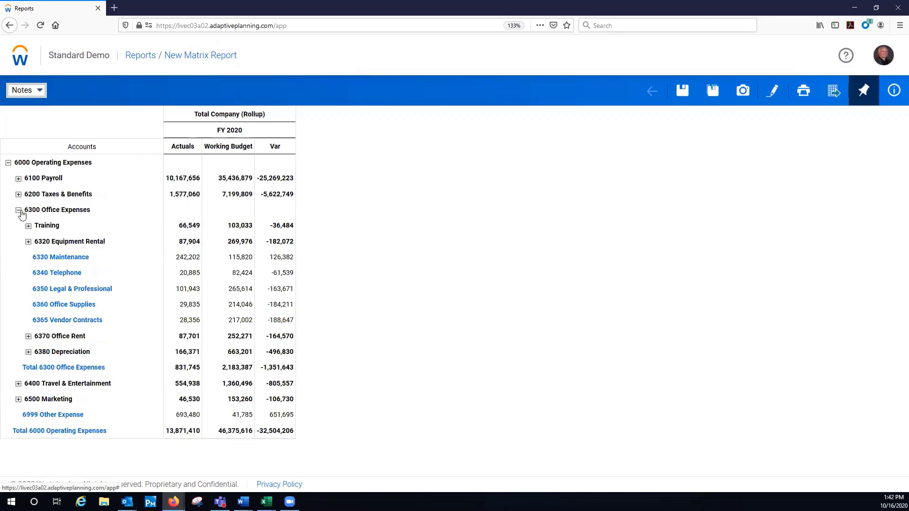
click(19, 211)
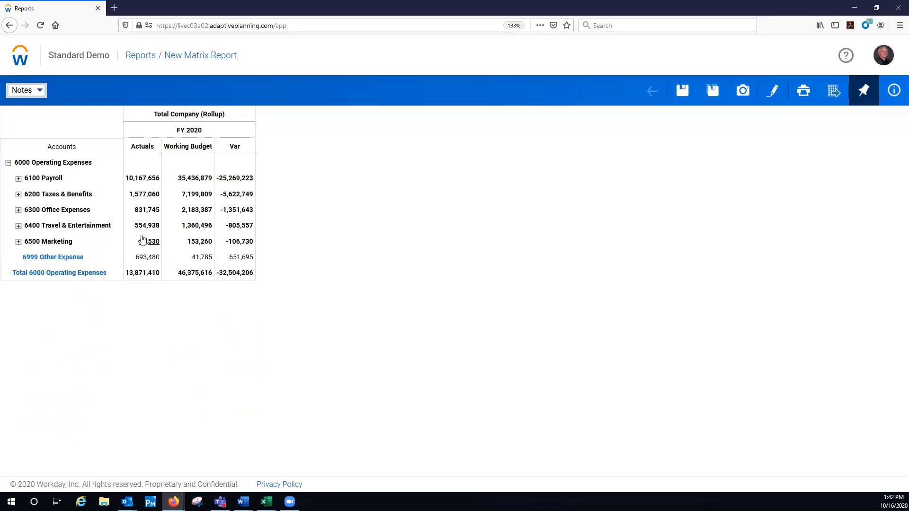
Open Current Month Expense Variance Analysis (w/ YTD) and set its period to Mar 2020
click(136, 57)
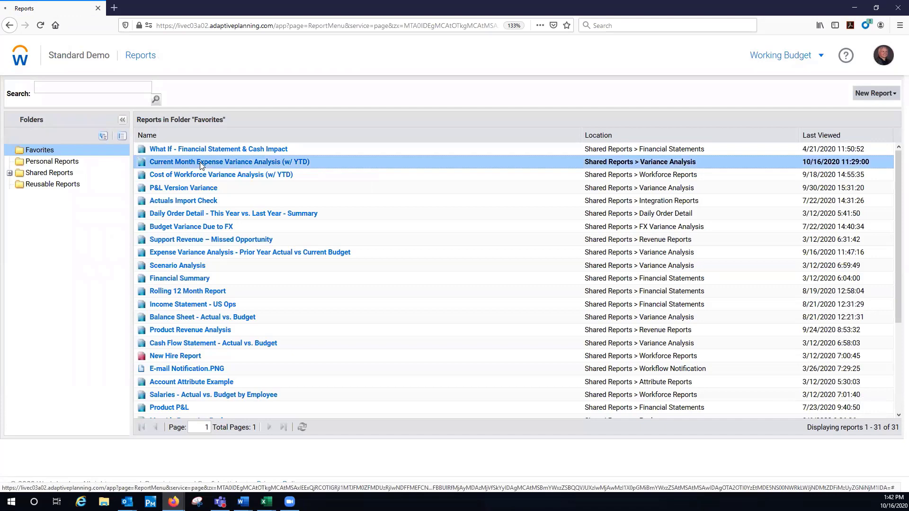
click(200, 162)
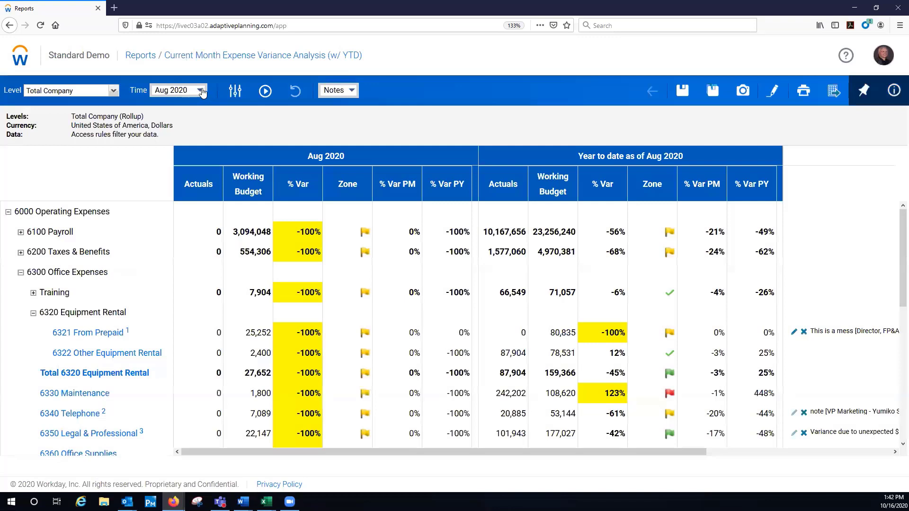
click(200, 91)
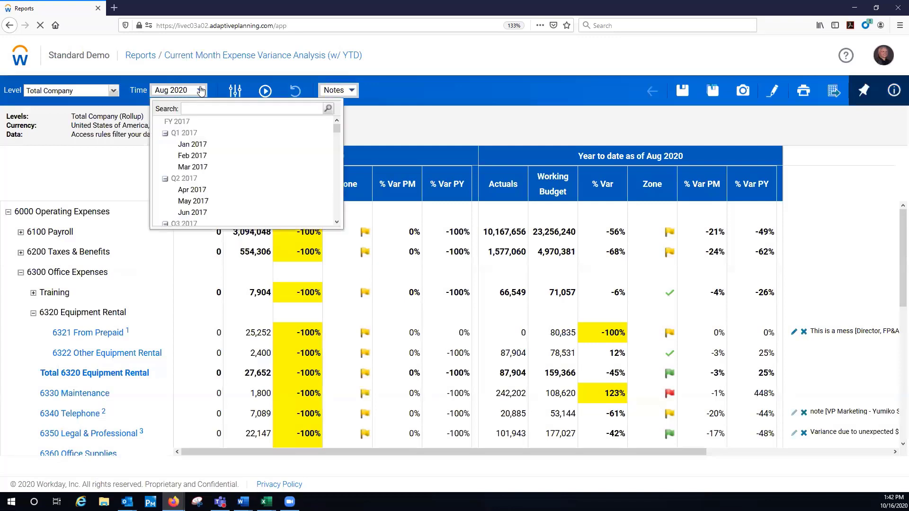
scroll(207, 129, up, 4)
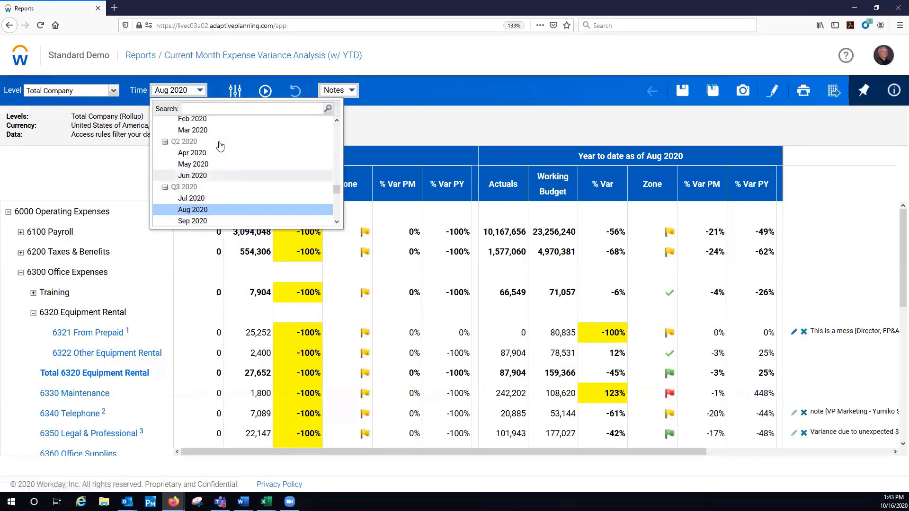
click(219, 145)
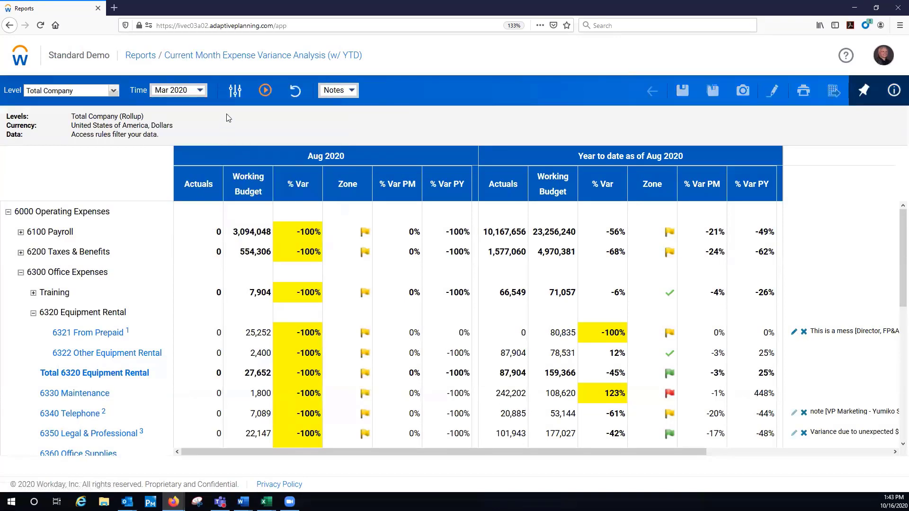
click(265, 91)
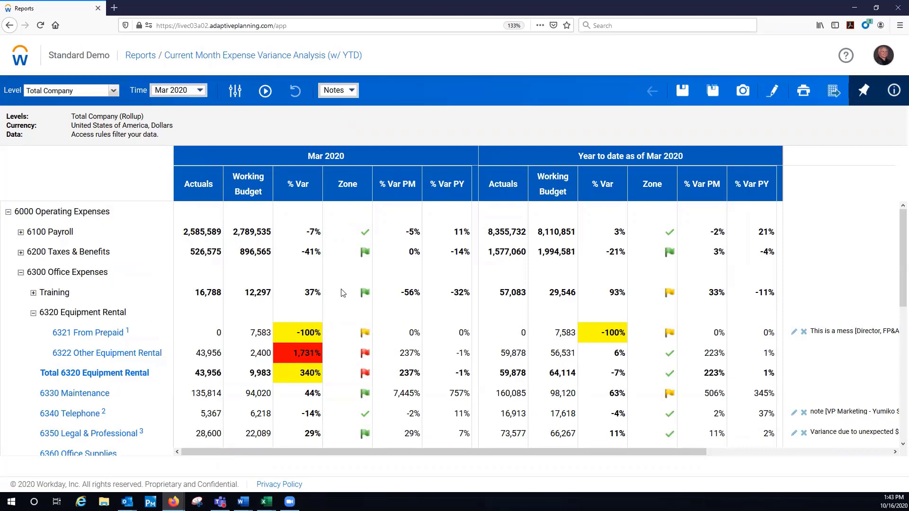
scroll(352, 315, down, 3)
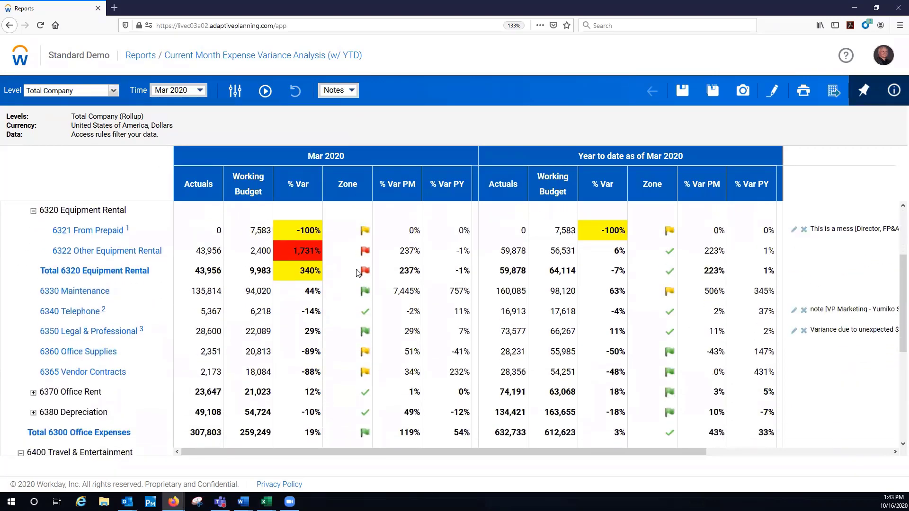
scroll(325, 307, down, 3)
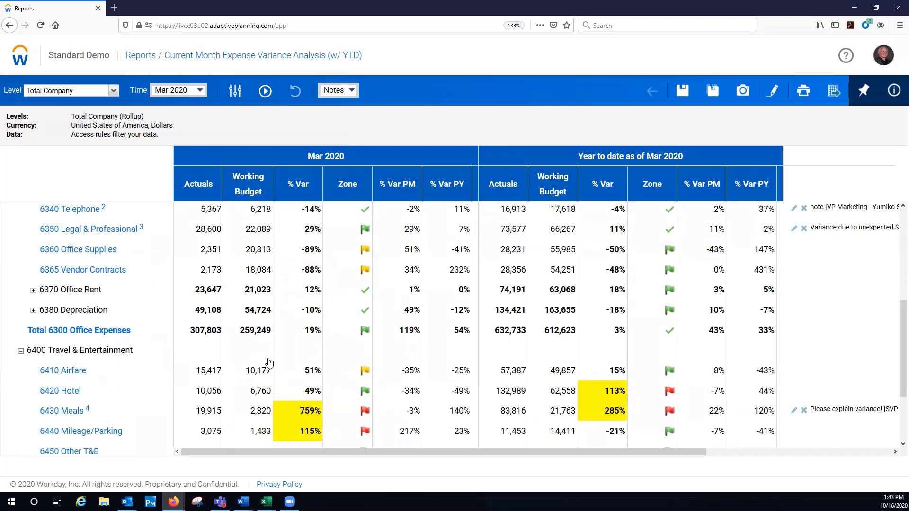
scroll(321, 322, down, 3)
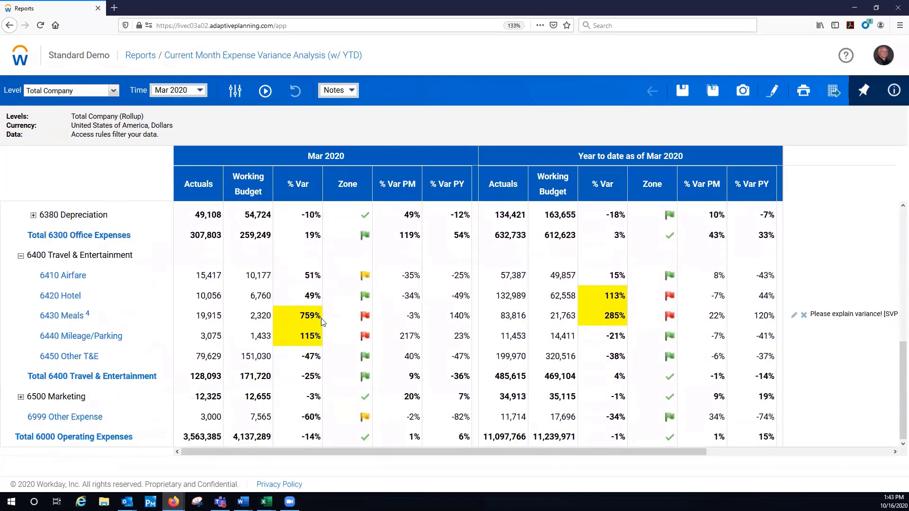
scroll(322, 322, up, 9)
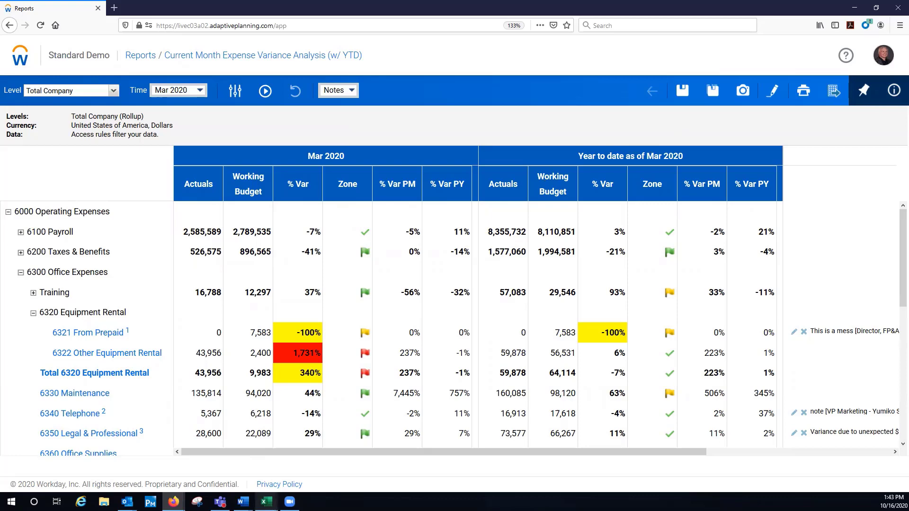
Bring up the AOC_Board_Package workbook and go to its Functional P&L sheet
mouse_move(267, 501)
click(356, 469)
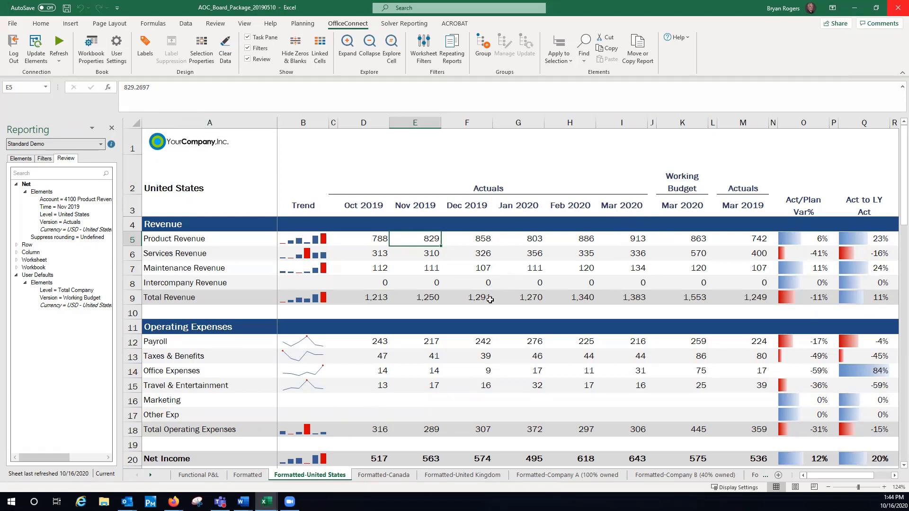
click(248, 478)
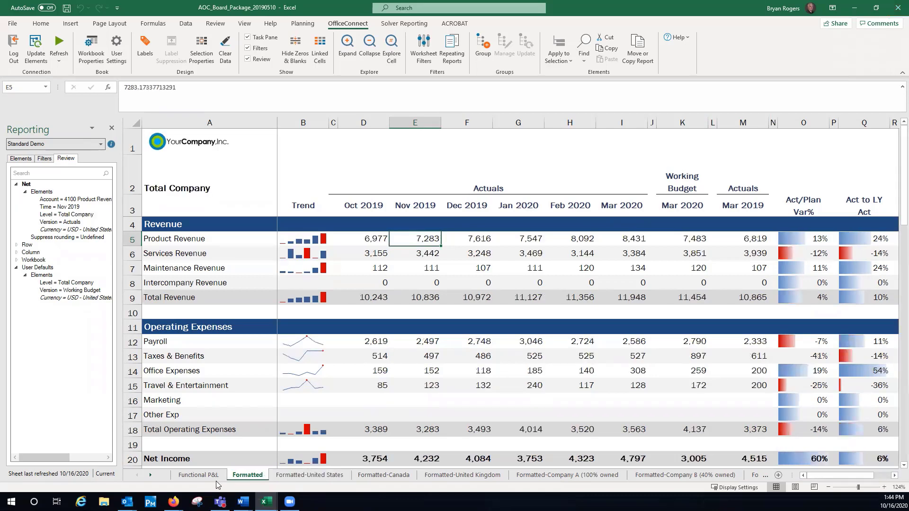
click(211, 477)
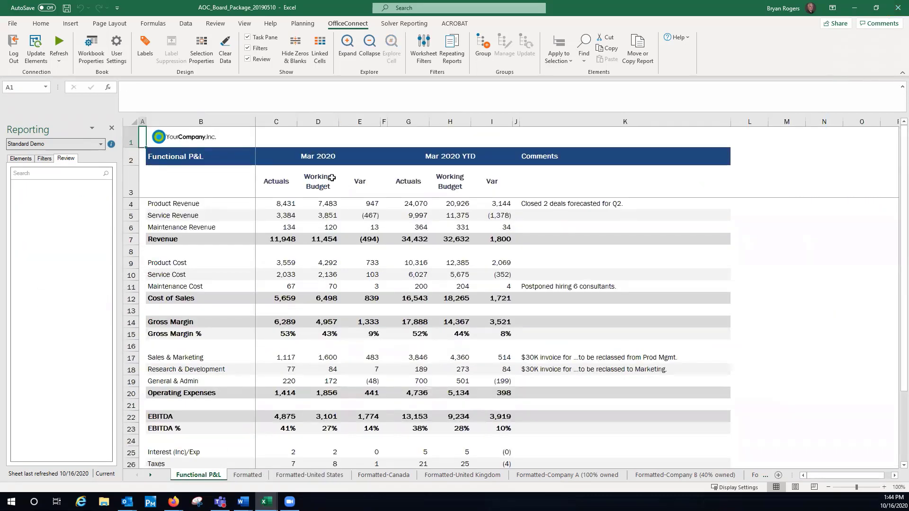
Set the workbook report date to February 29, 2020 and refresh all sheets
click(92, 50)
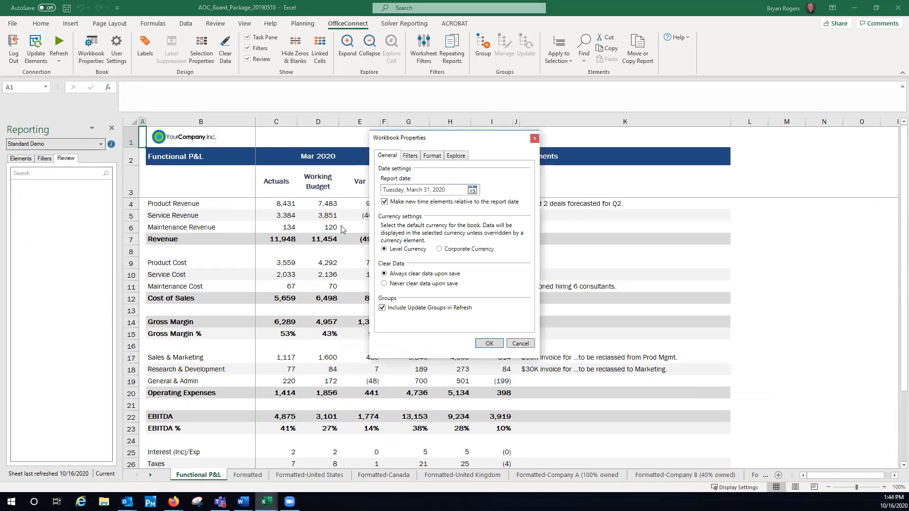
click(472, 191)
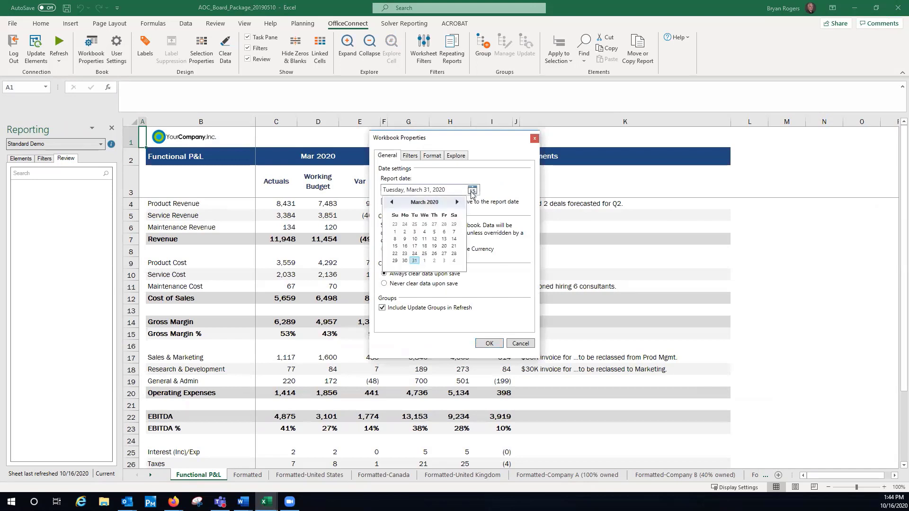
click(392, 202)
click(454, 255)
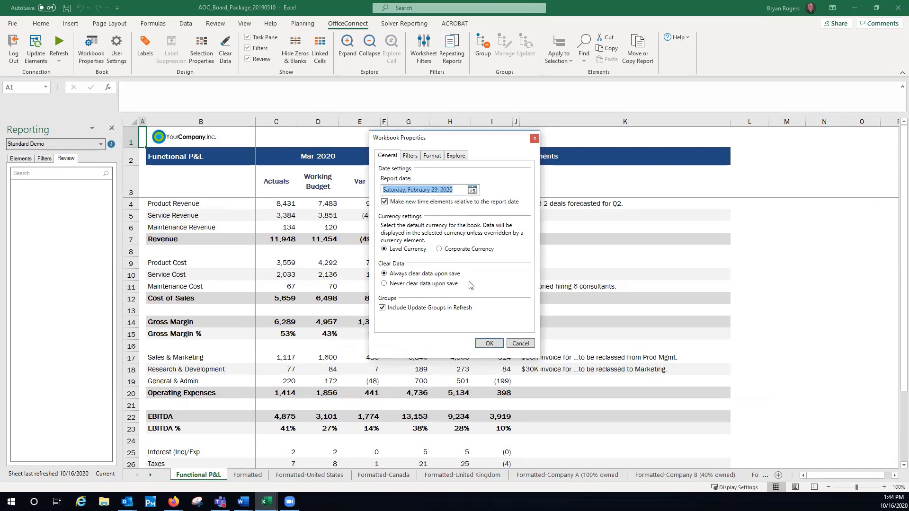
click(489, 343)
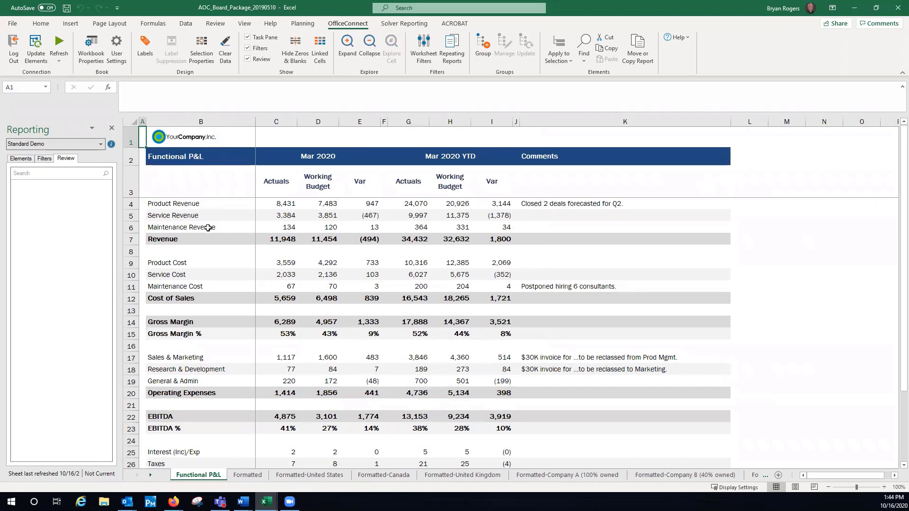
click(58, 59)
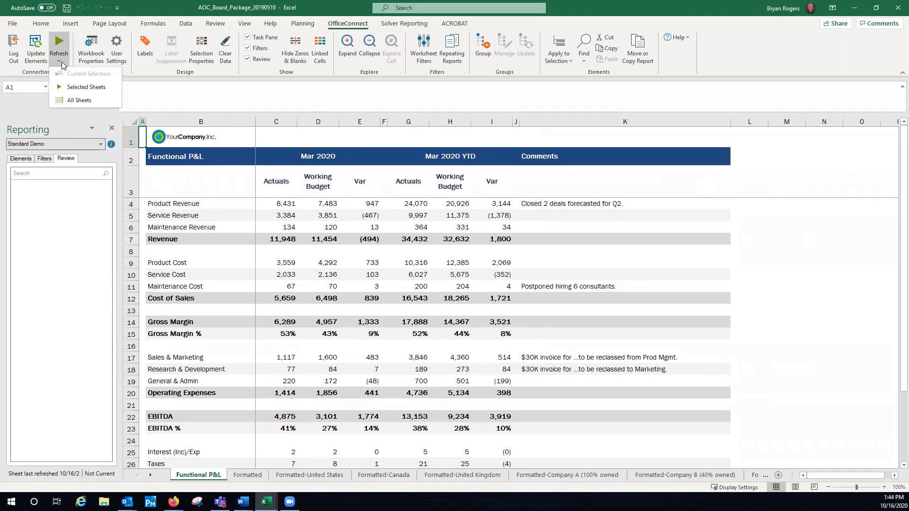
click(80, 101)
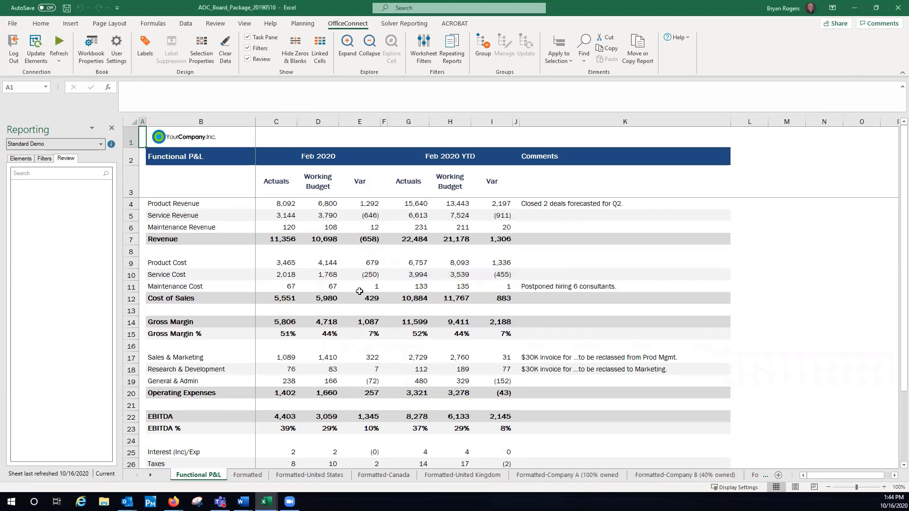
Review the Formatted, Formatted-United States, Formatted-Canada and Formatted-United Kingdom sheets
click(243, 475)
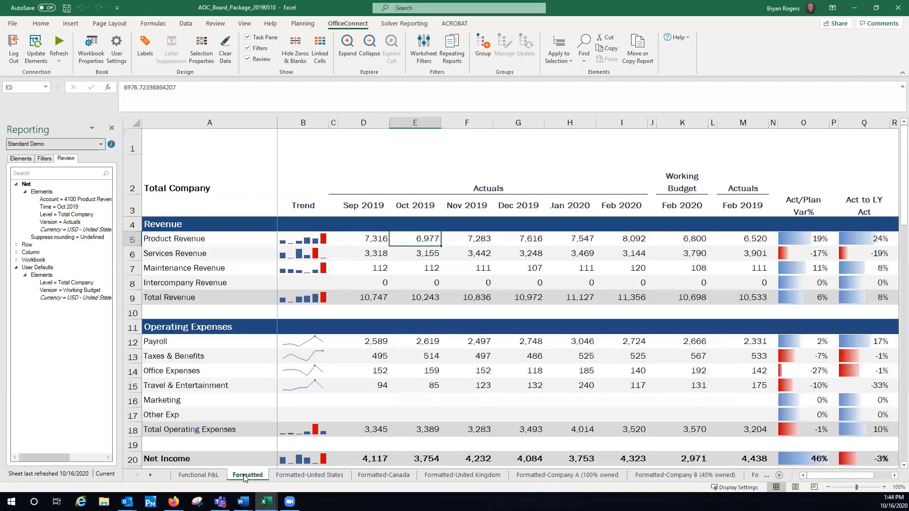
click(292, 476)
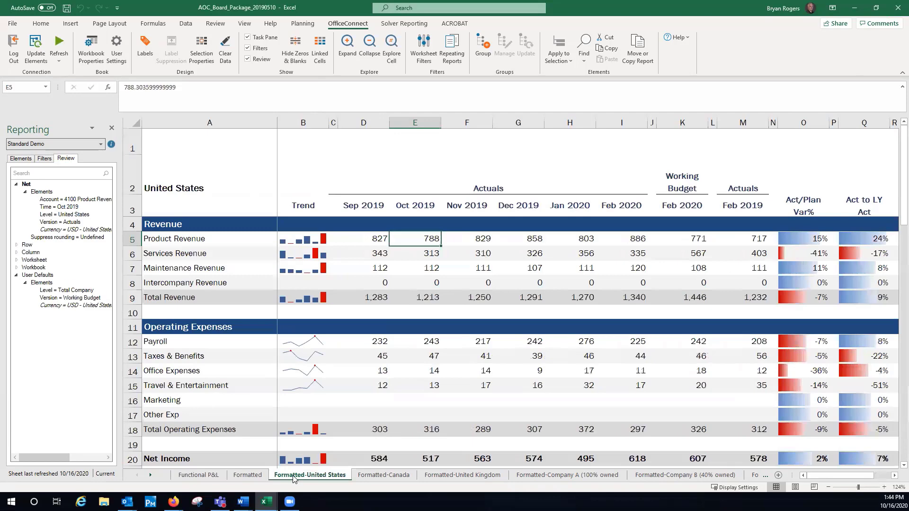
click(375, 476)
click(460, 476)
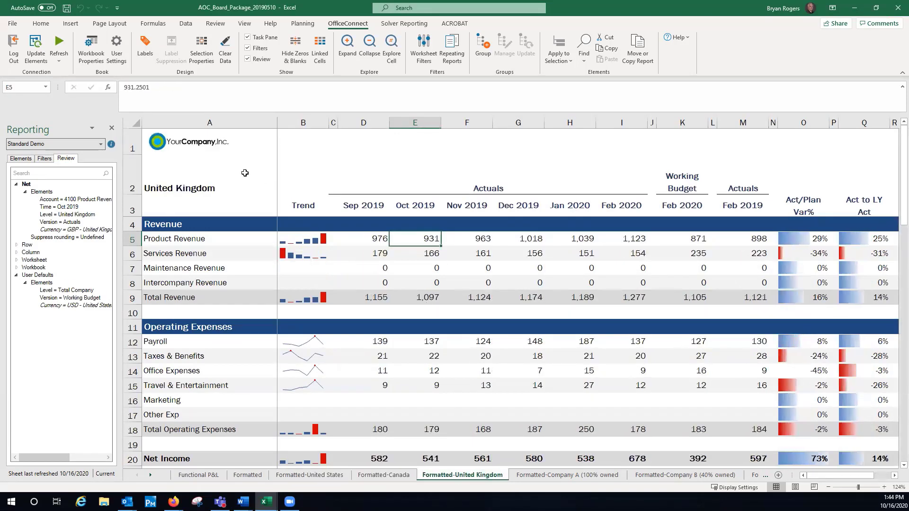
Change the workbook report date to March 31, 2020 and refresh all sheets
click(94, 56)
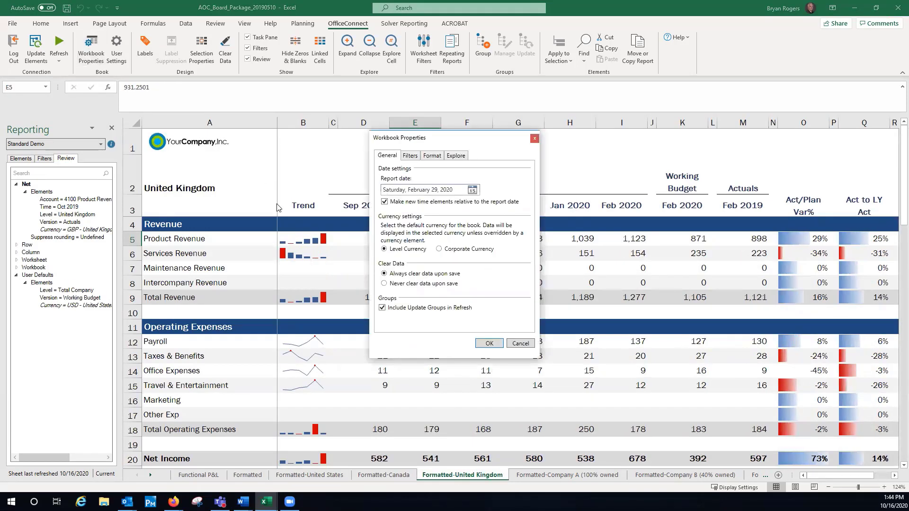
click(473, 191)
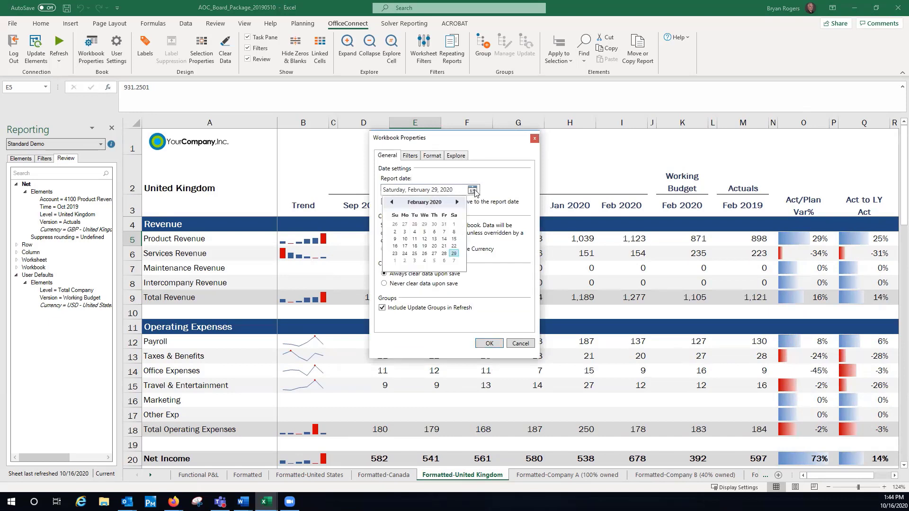
click(457, 202)
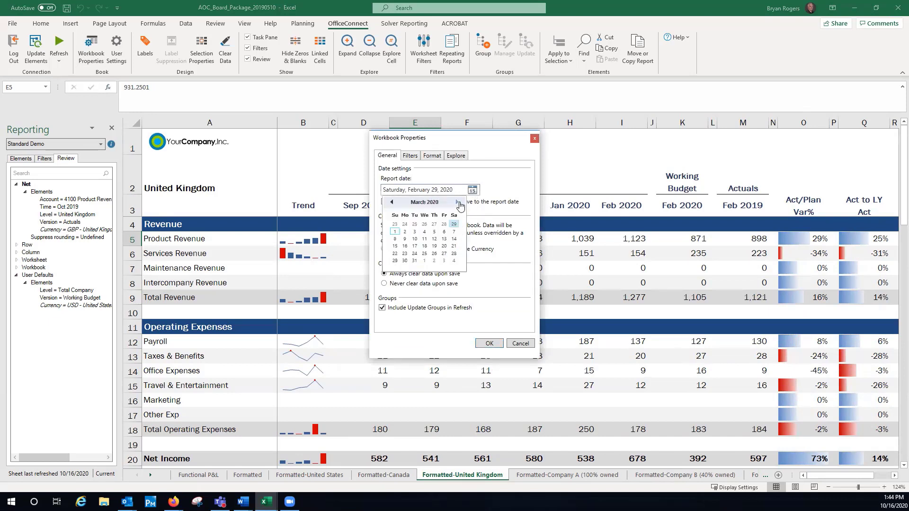
click(415, 261)
click(495, 346)
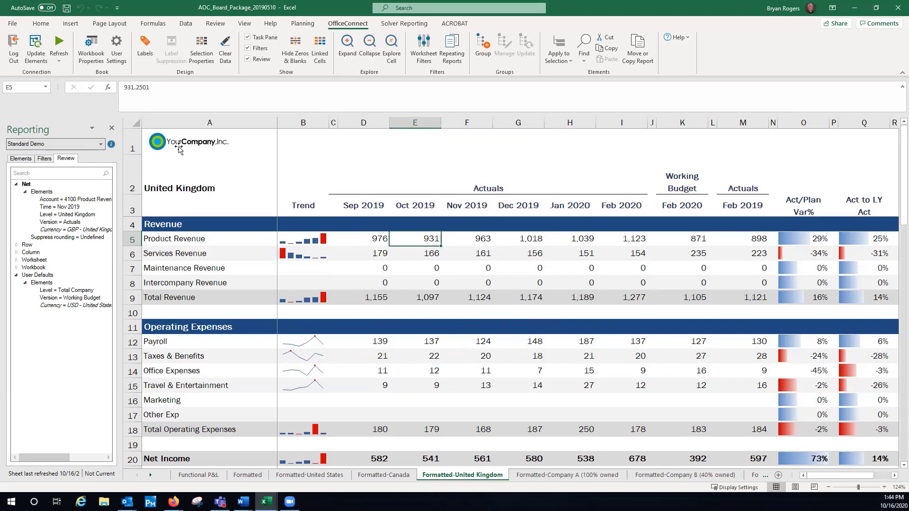
click(59, 62)
click(71, 100)
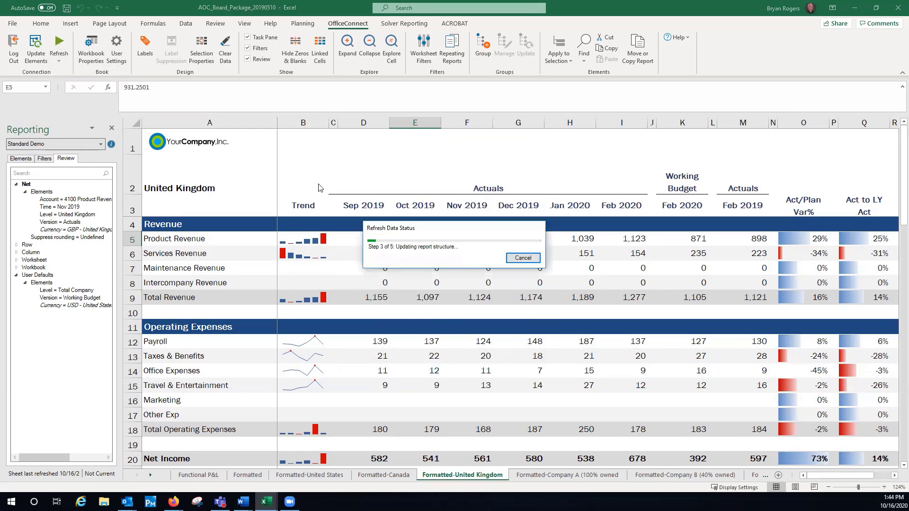